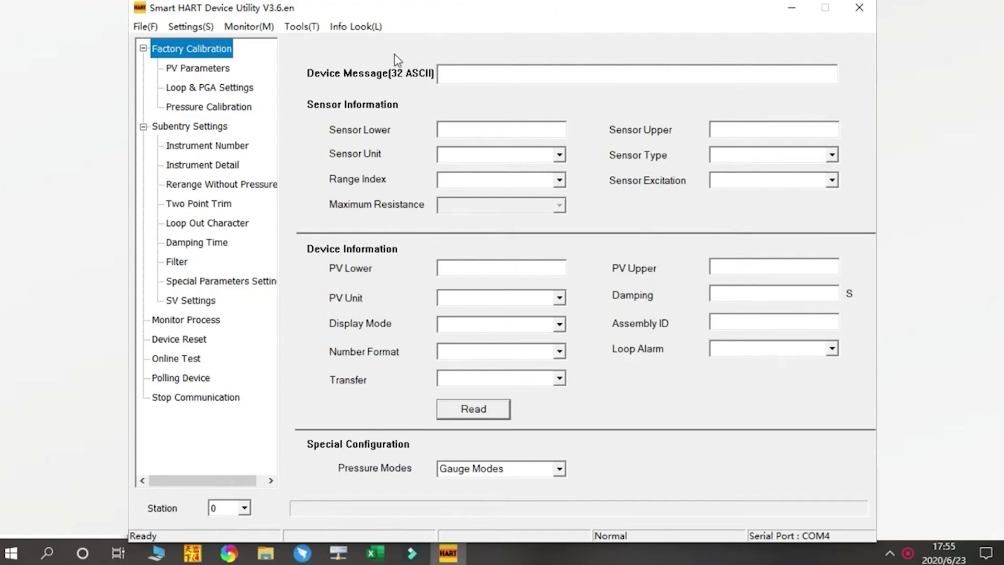
Confirm the utility's default parameters, keeping COM4 as the serial port.
left_click(302, 26)
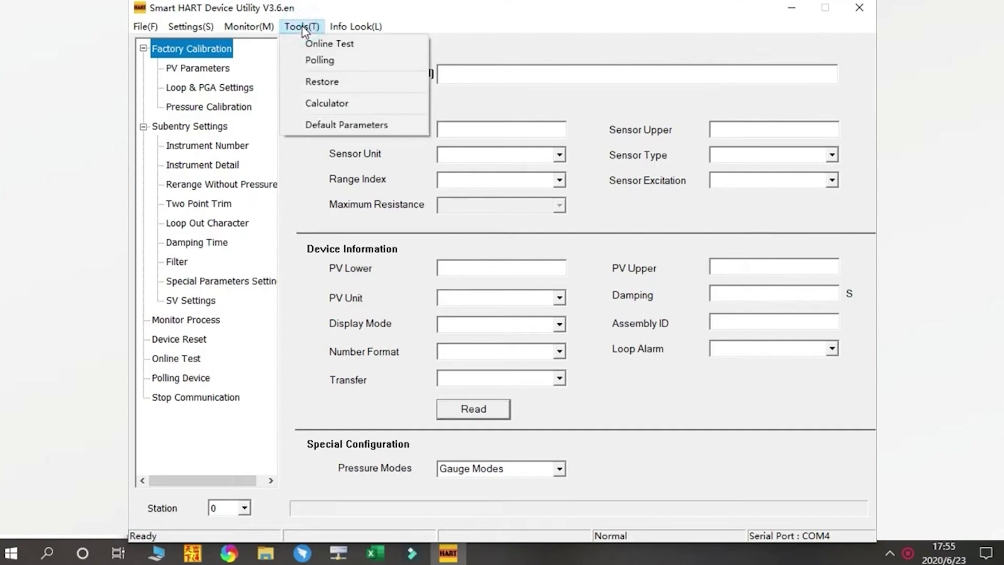
left_click(313, 122)
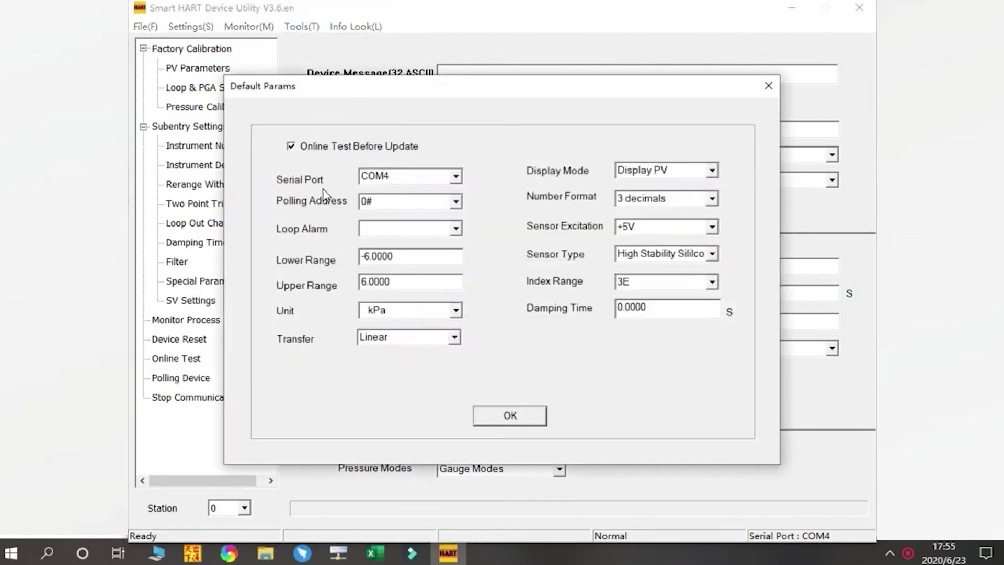
left_click(455, 176)
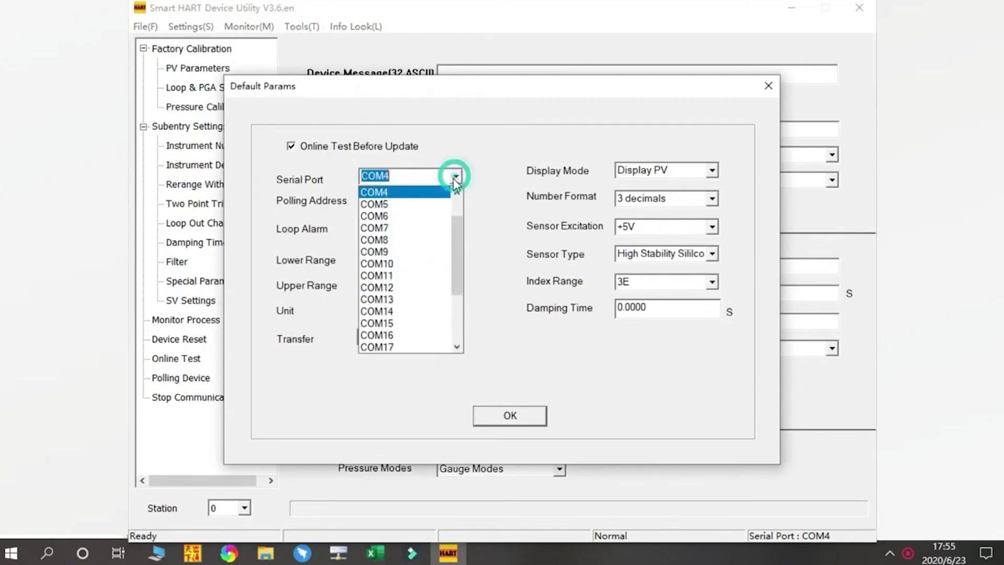
left_click(419, 193)
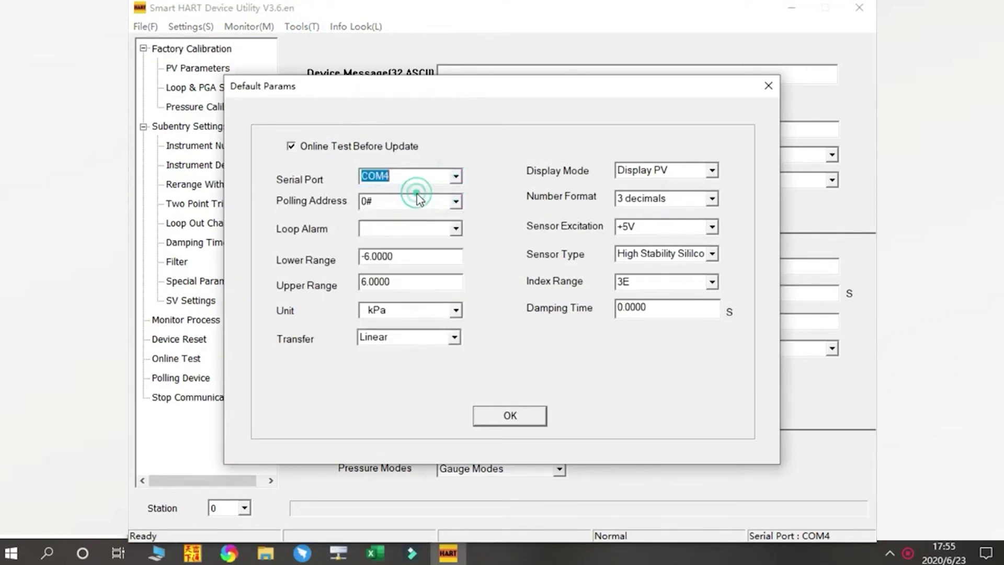
left_click(484, 415)
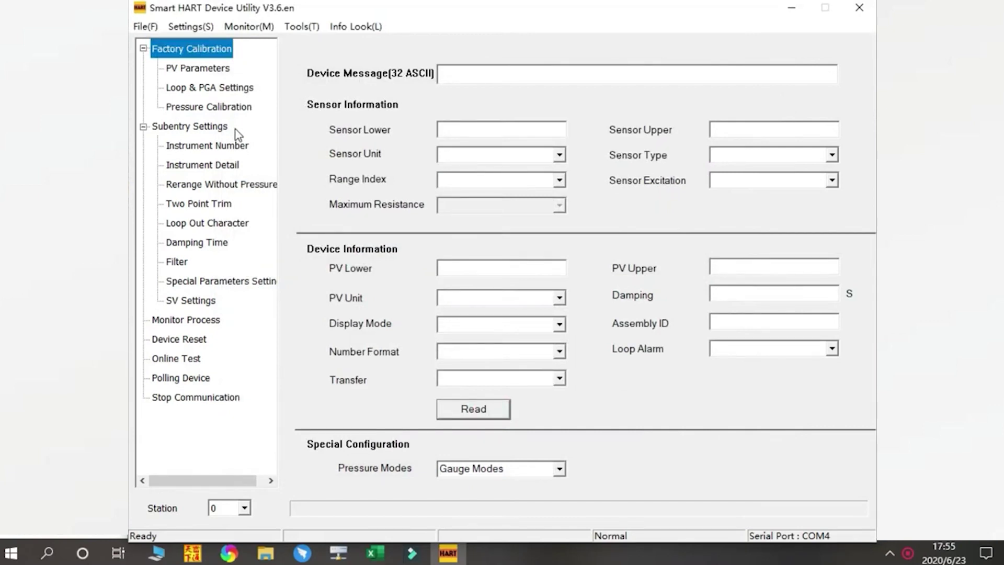
Read the PV parameters: -1 to 10 BAR range, high-stability silicon sensor, 0 s damping.
left_click(209, 70)
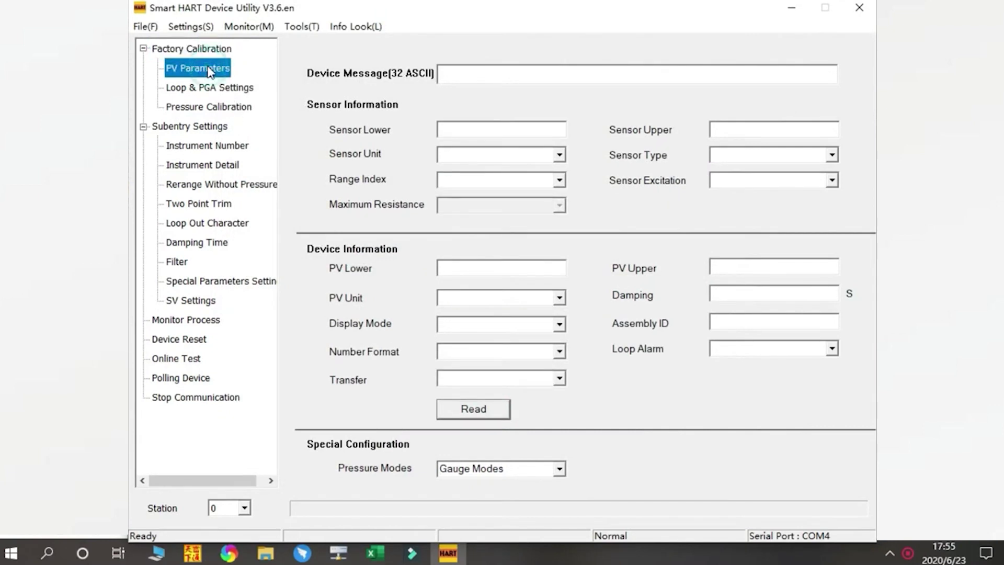
left_click(459, 413)
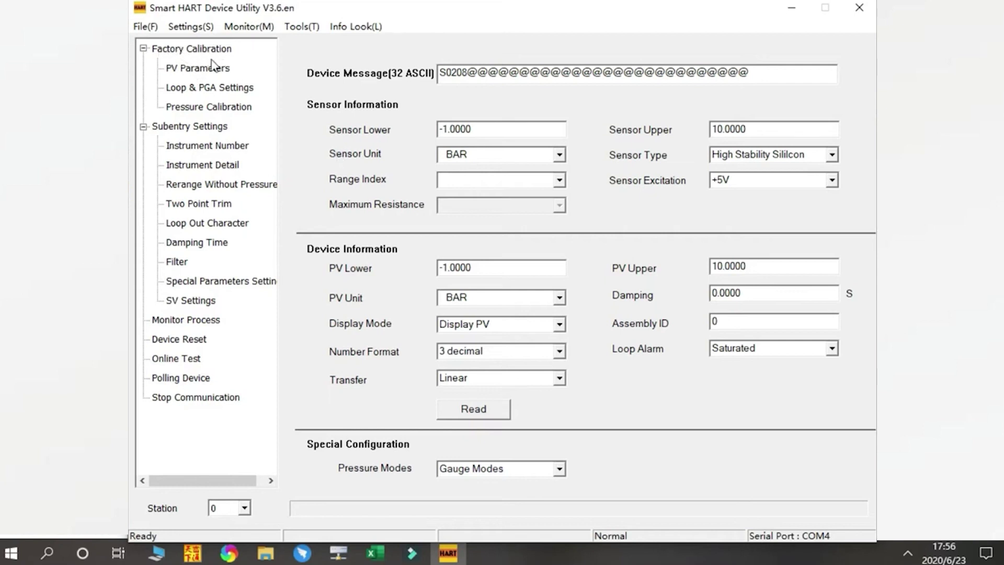
left_click(199, 73)
Read 26 pressure points and temperature points -25, -2, 22, 55 and 75 °C.
left_click(199, 89)
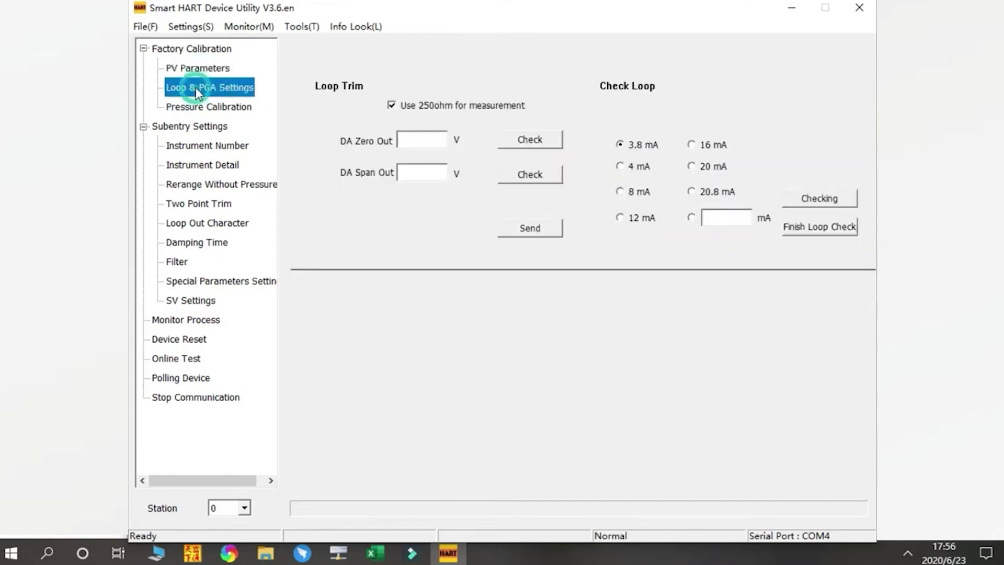
left_click(204, 107)
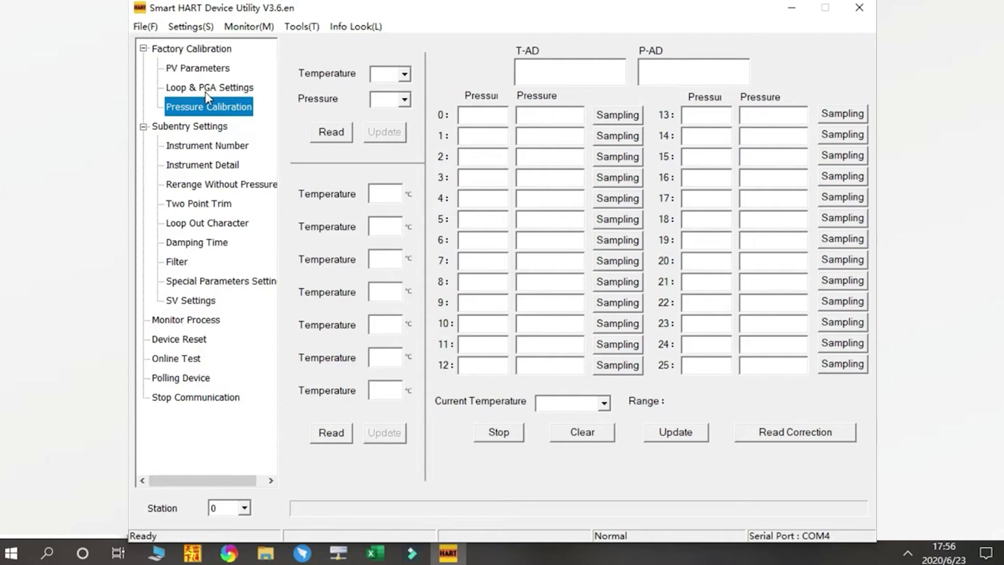
left_click(205, 90)
left_click(207, 107)
left_click(330, 133)
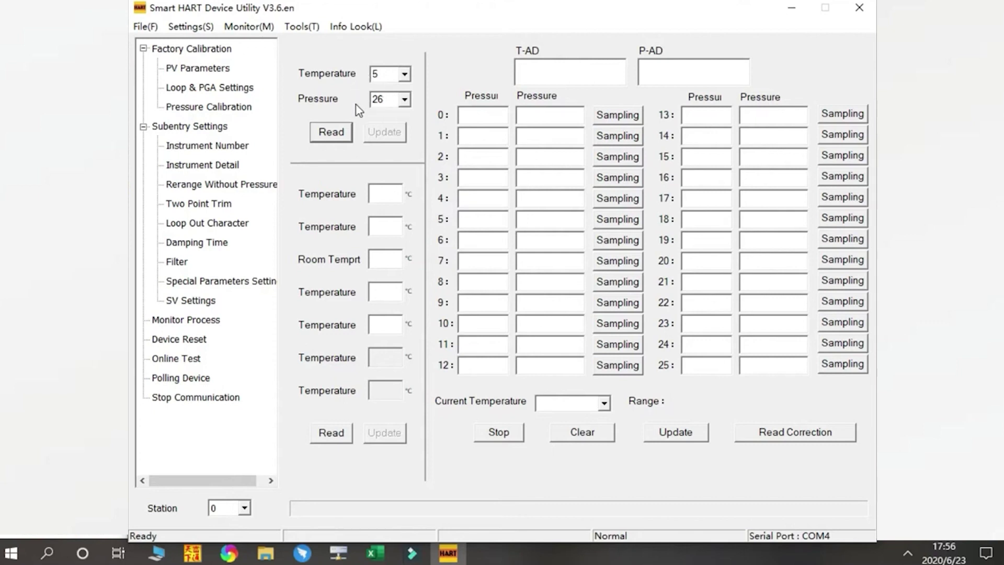
left_click(323, 441)
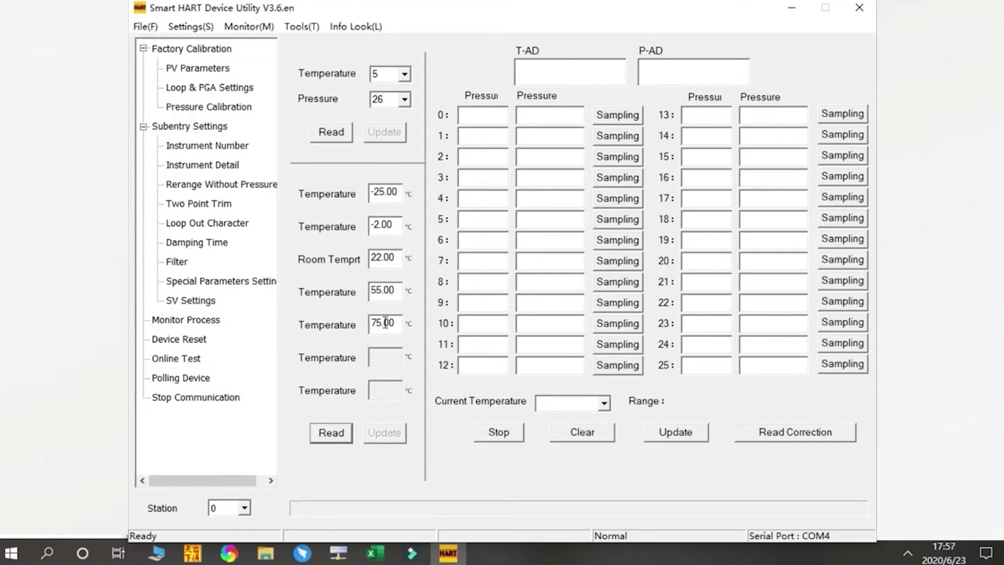
left_click(188, 133)
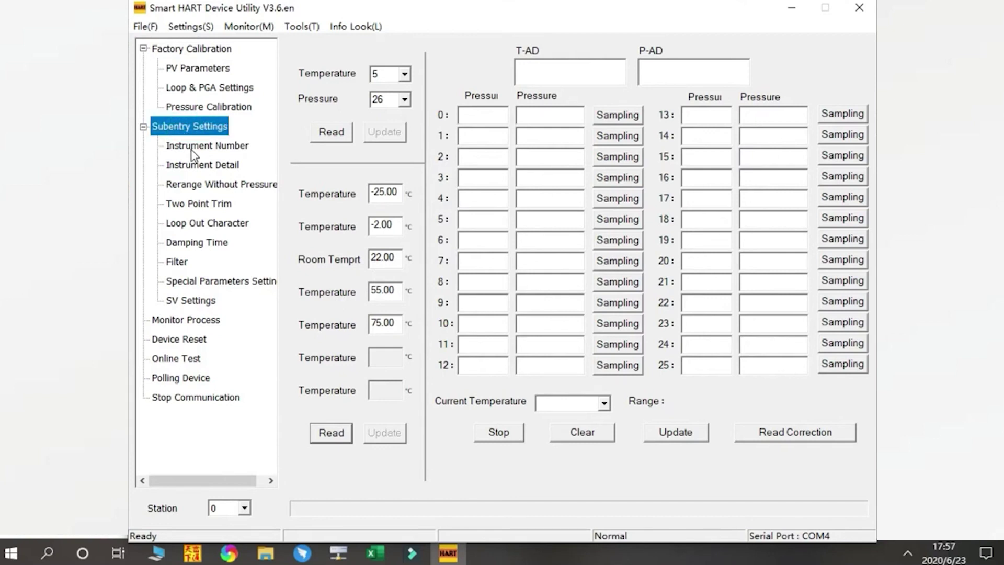
Read assembly number 0 and the lot ID on the Instrument Number page.
left_click(192, 148)
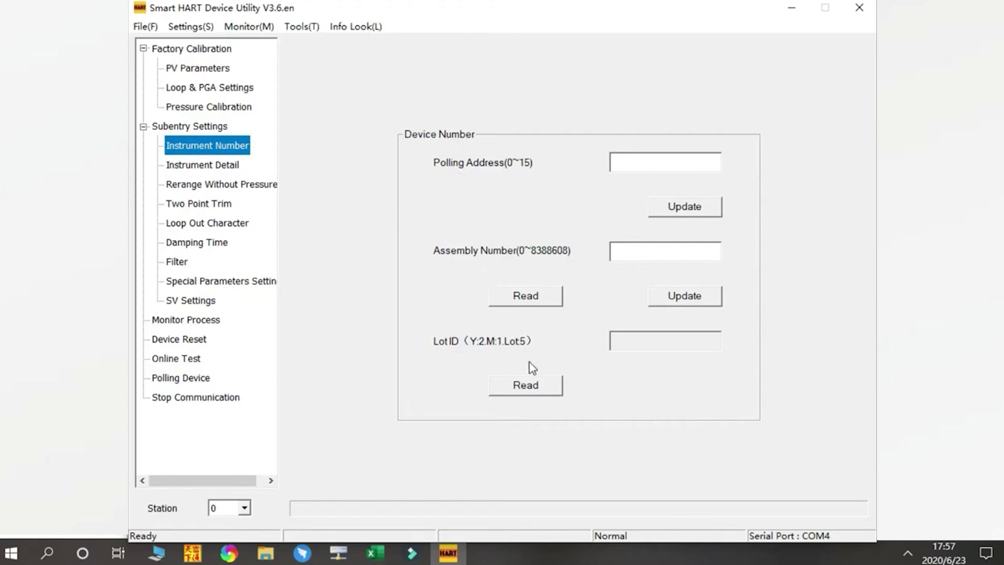
left_click(526, 304)
left_click(527, 385)
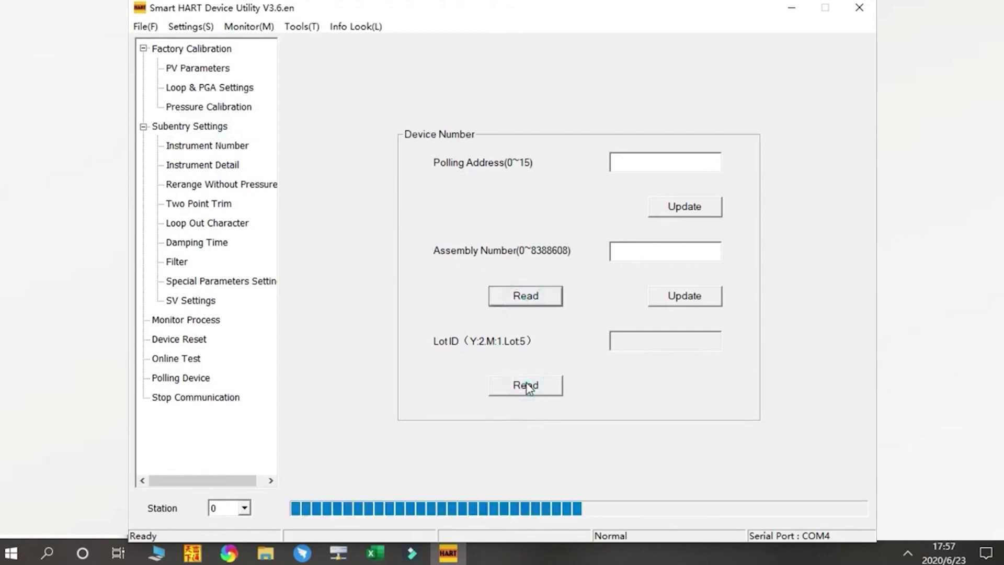
left_click(527, 385)
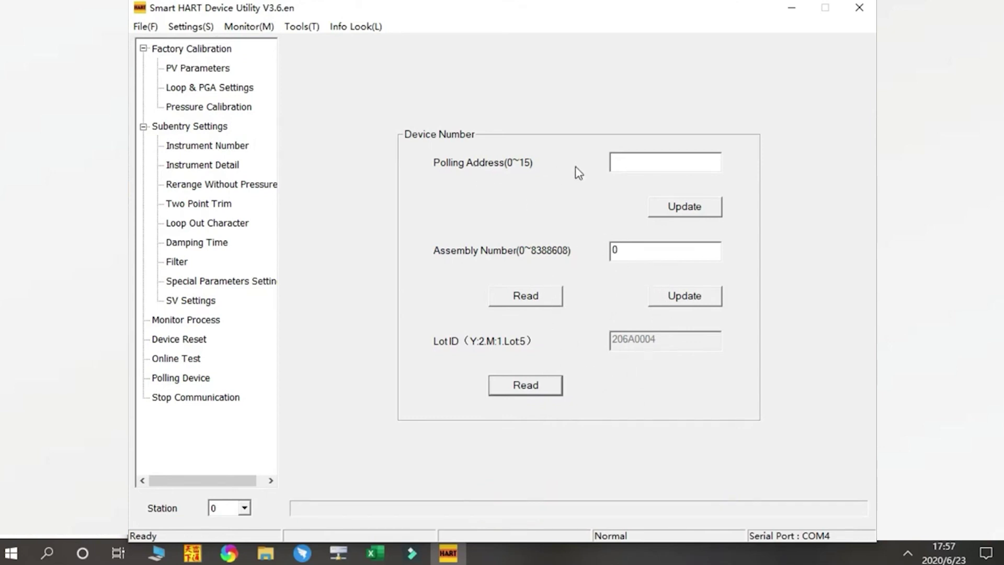
left_click(636, 164)
Check the empty station tag, description, message and date fields on Instrument Detail.
left_click(196, 166)
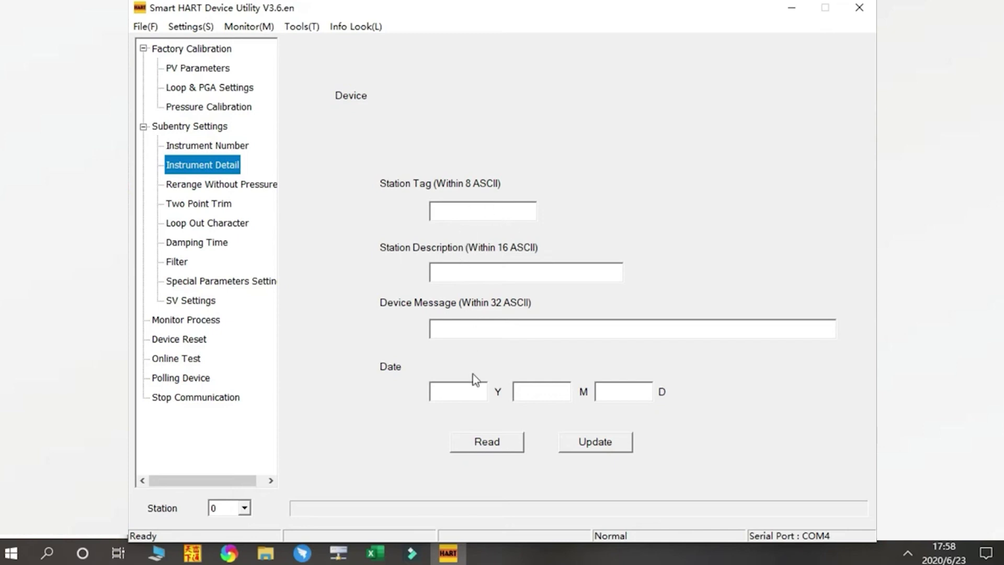
left_click(450, 212)
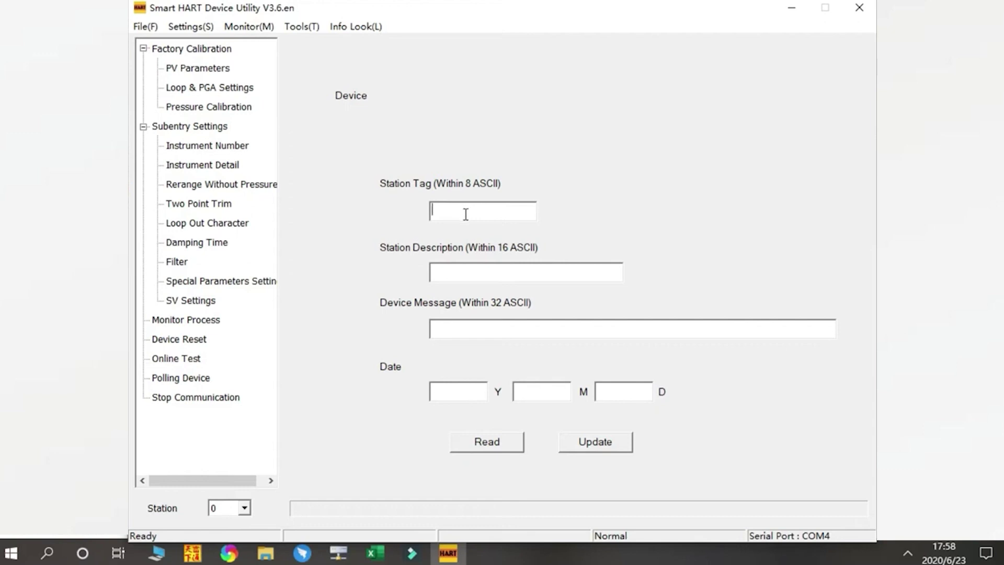
left_click(463, 213)
left_click(458, 272)
left_click(464, 327)
left_click(470, 388)
left_click(229, 187)
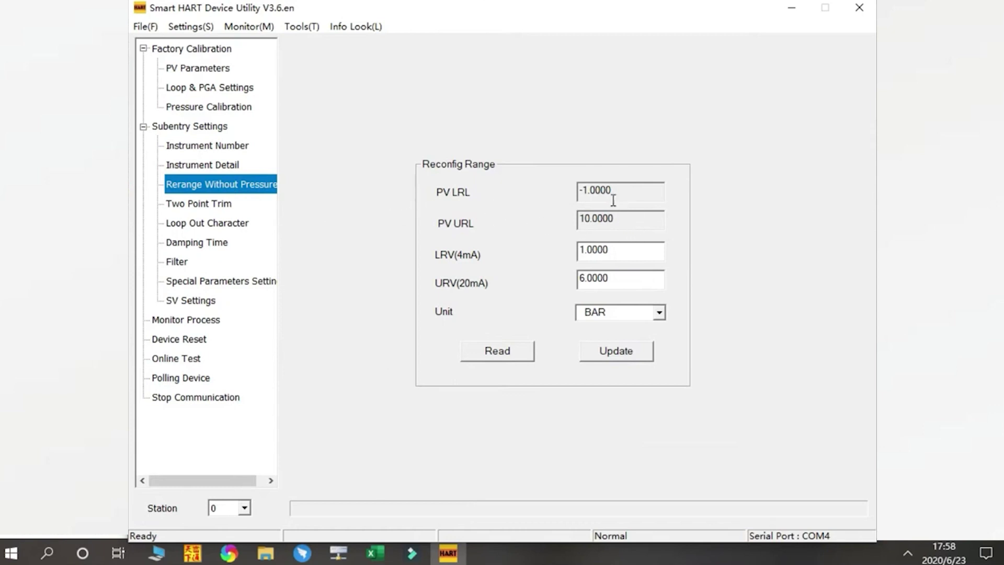
Change LRV(4mA) from 1 to 3 bar and URV(20mA) from 6 to 8 bar, then verify.
left_click(498, 355)
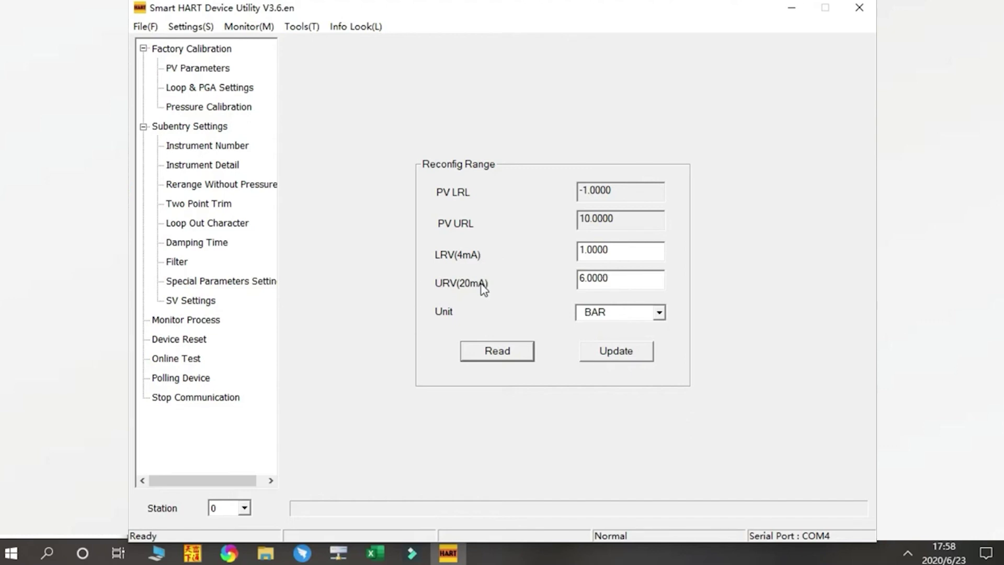
left_click_drag(610, 250, 573, 246)
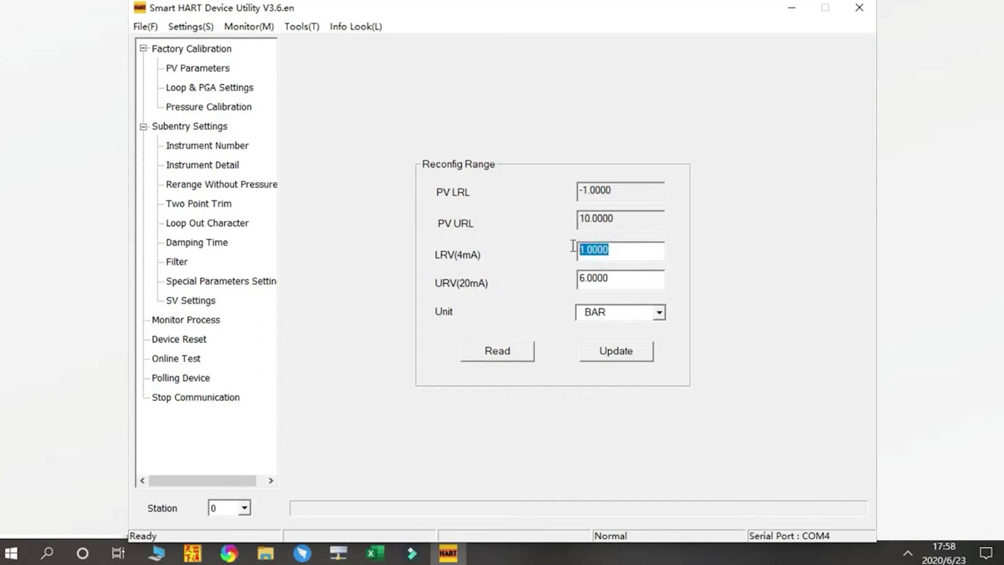
key("BackSpace")
type("3")
left_click_drag(612, 278, 577, 278)
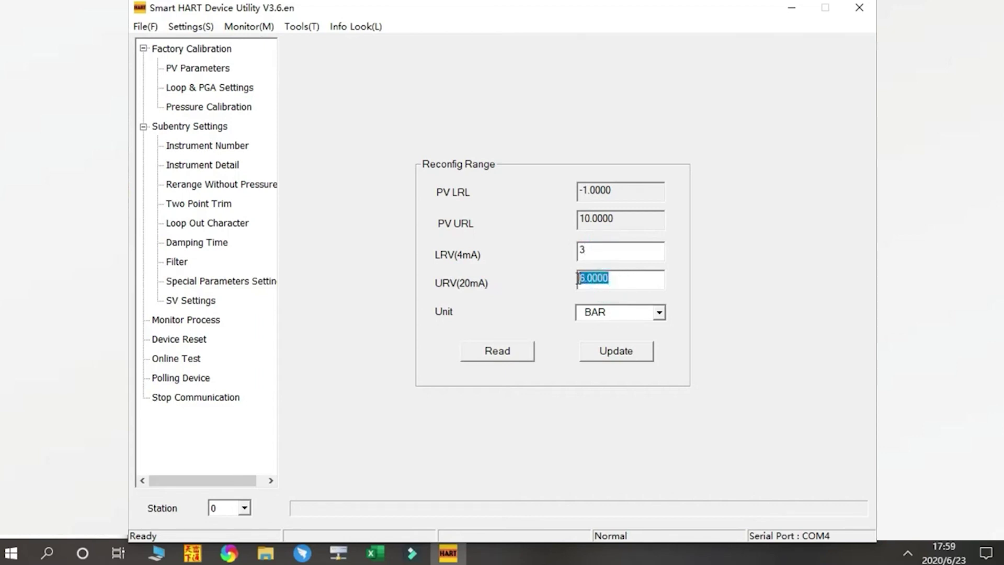
type("8")
left_click(605, 354)
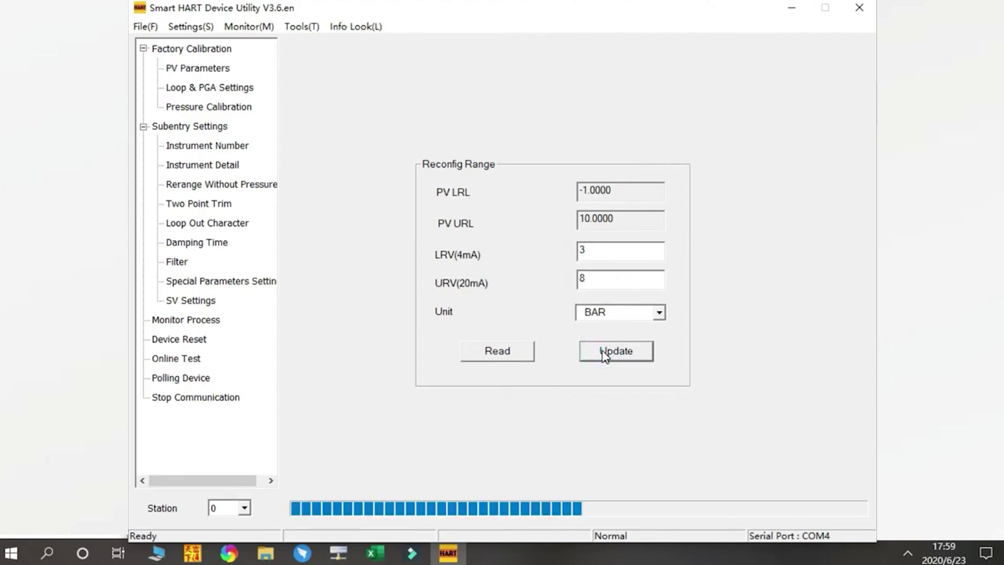
left_click(489, 357)
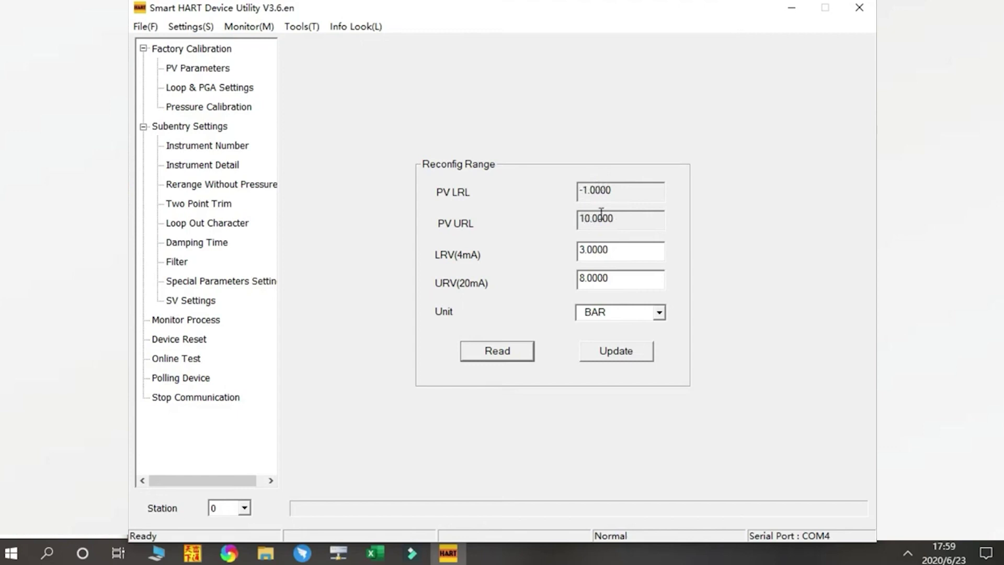
left_click(196, 208)
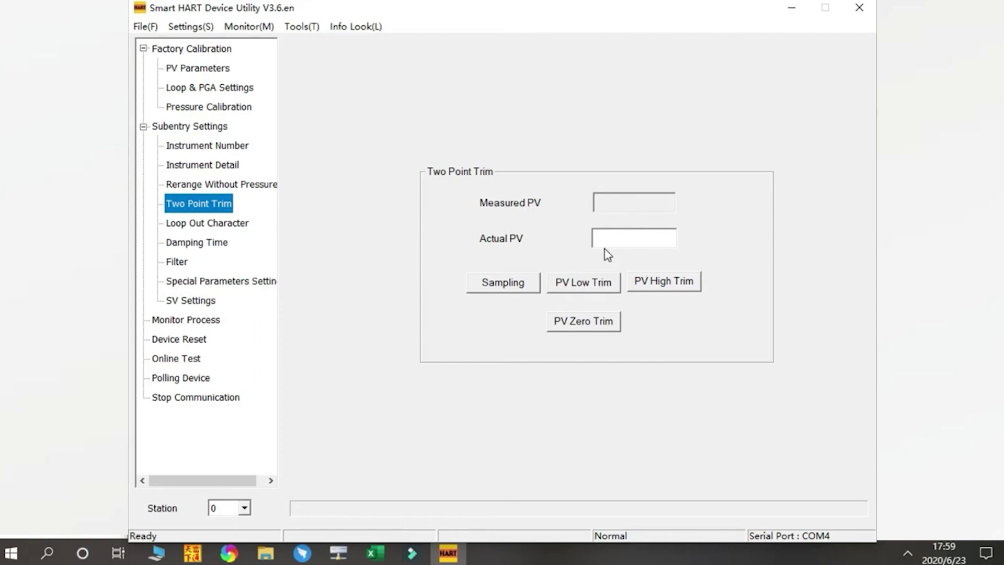
Run the two-point low trim with an actual PV of 0 bar, resampling the measured PV.
left_click(580, 288)
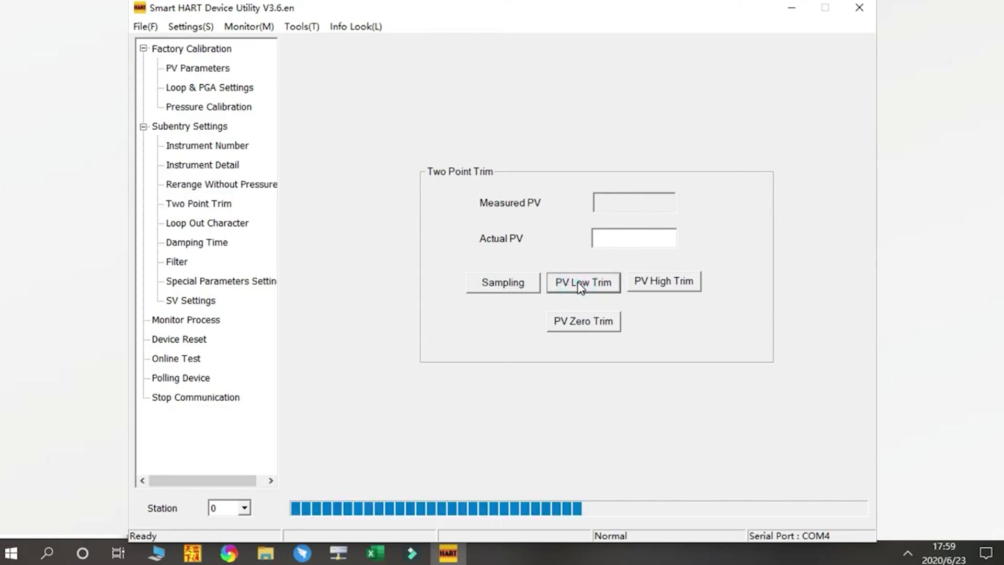
left_click(580, 219)
left_click(504, 276)
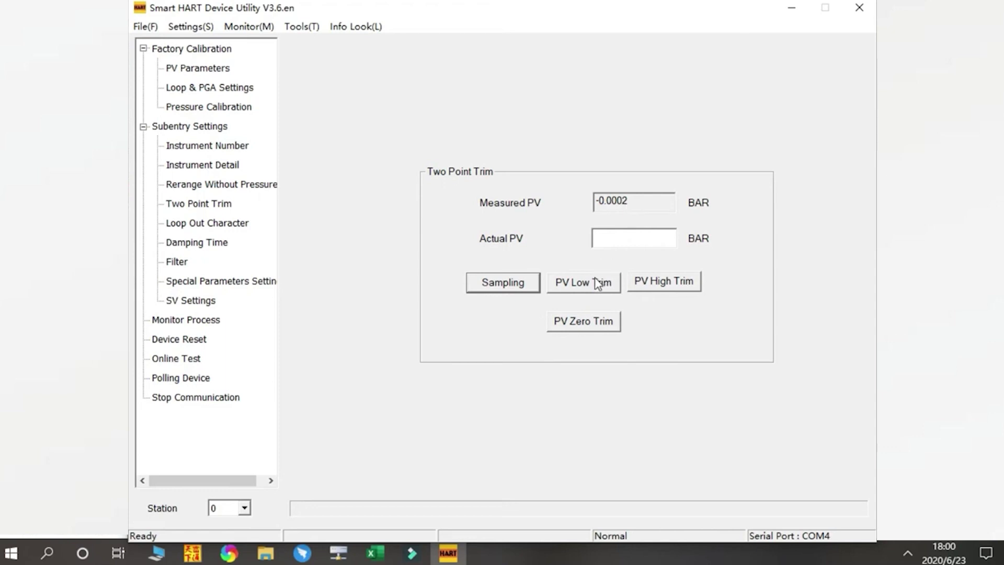
left_click(606, 238)
type("0")
left_click(603, 288)
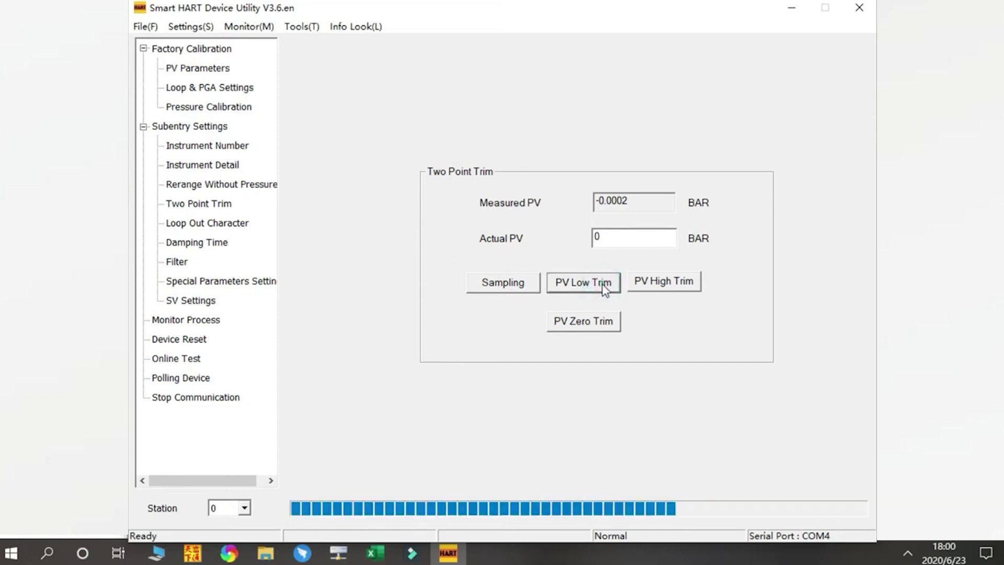
left_click(512, 285)
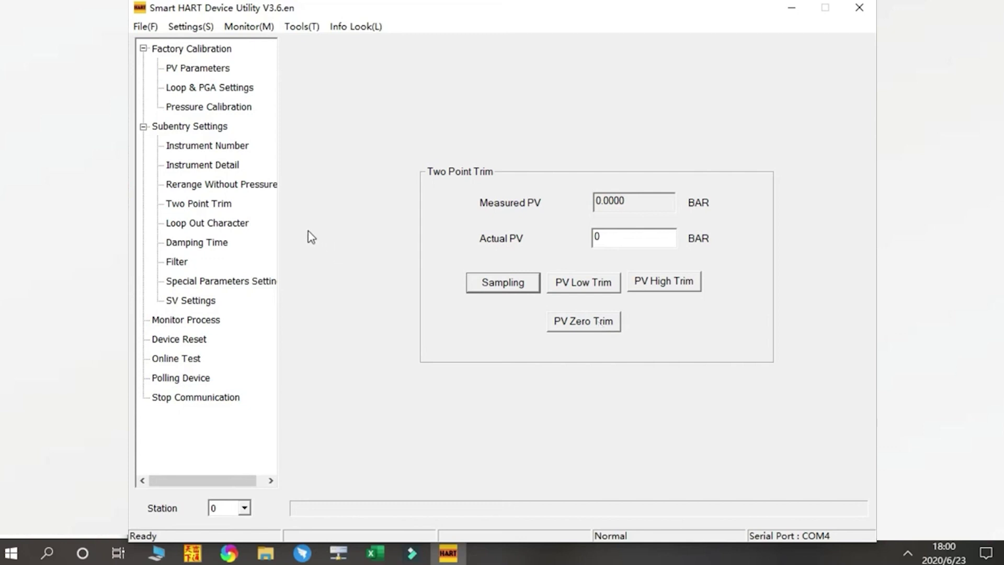
left_click(233, 225)
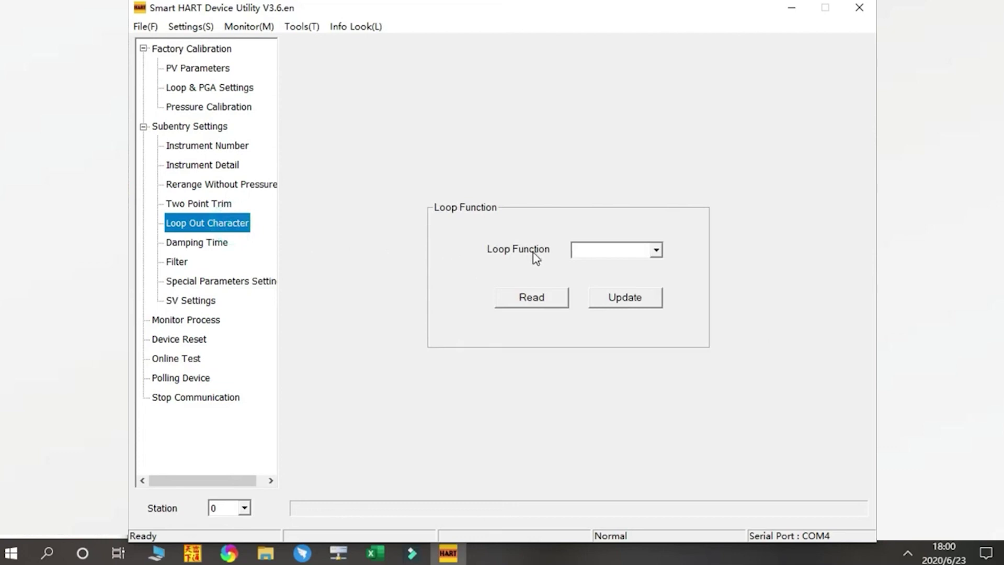
Write Linear to the transmitter as the loop output function, after briefly trying SQRT.
left_click(657, 250)
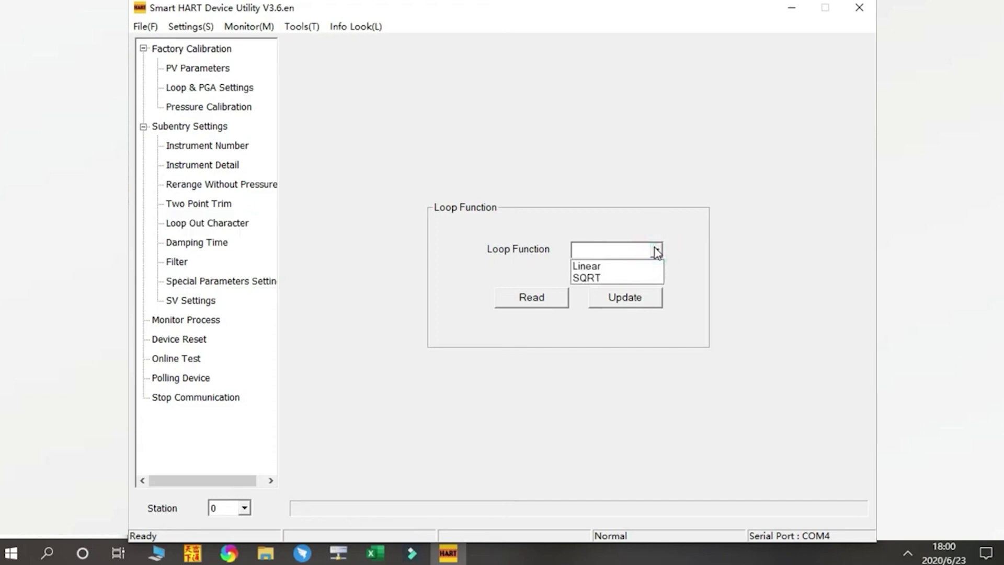
left_click(639, 270)
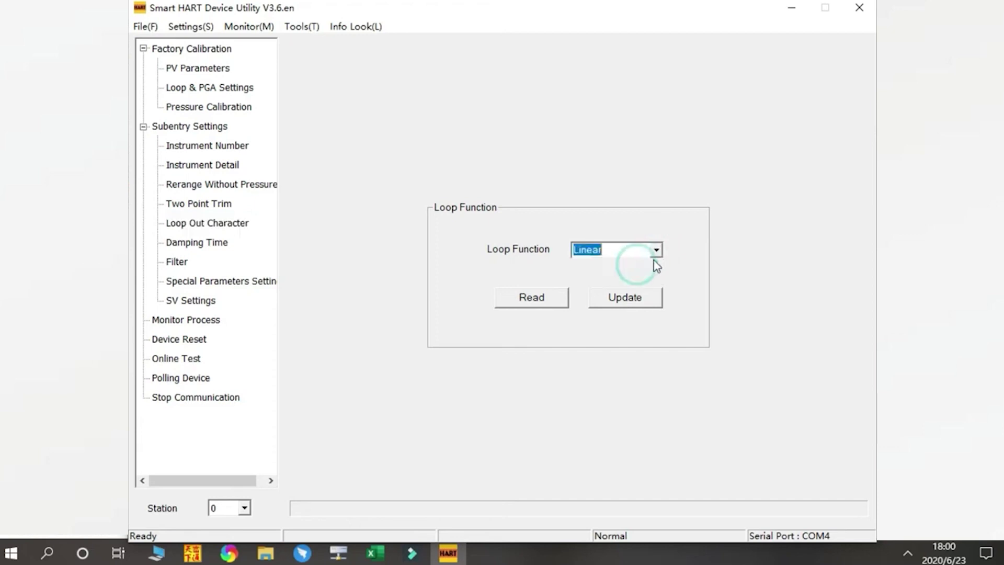
left_click(656, 251)
left_click(640, 277)
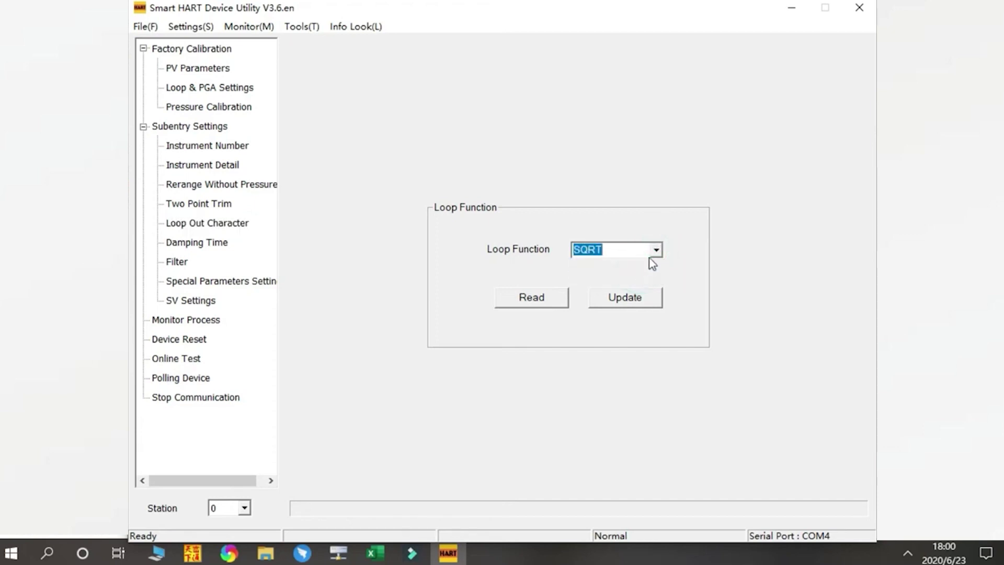
left_click(655, 250)
left_click(633, 267)
left_click(623, 300)
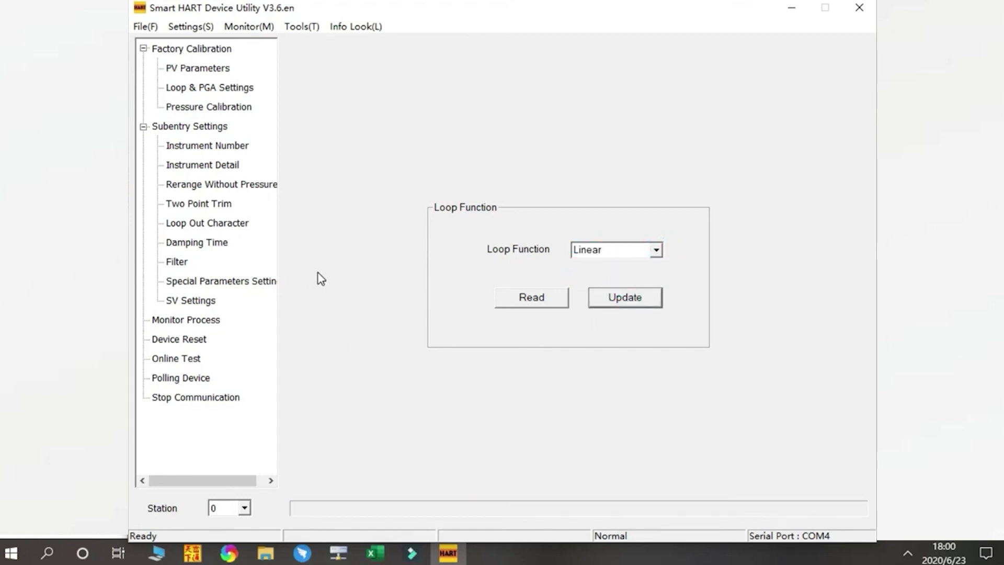
left_click(225, 244)
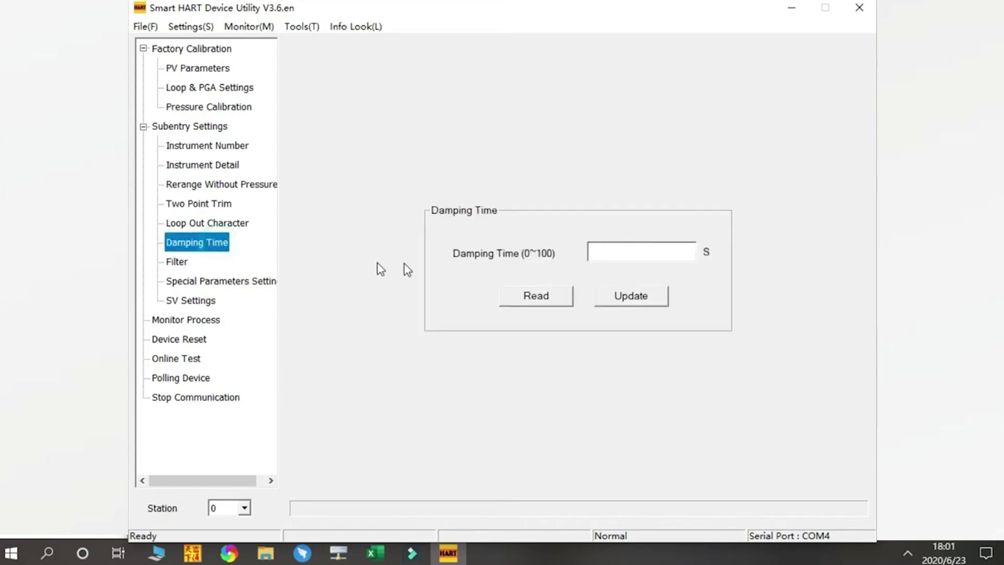
Write a damping time of 5 s and confirm it reads back as 5.0000.
left_click(621, 252)
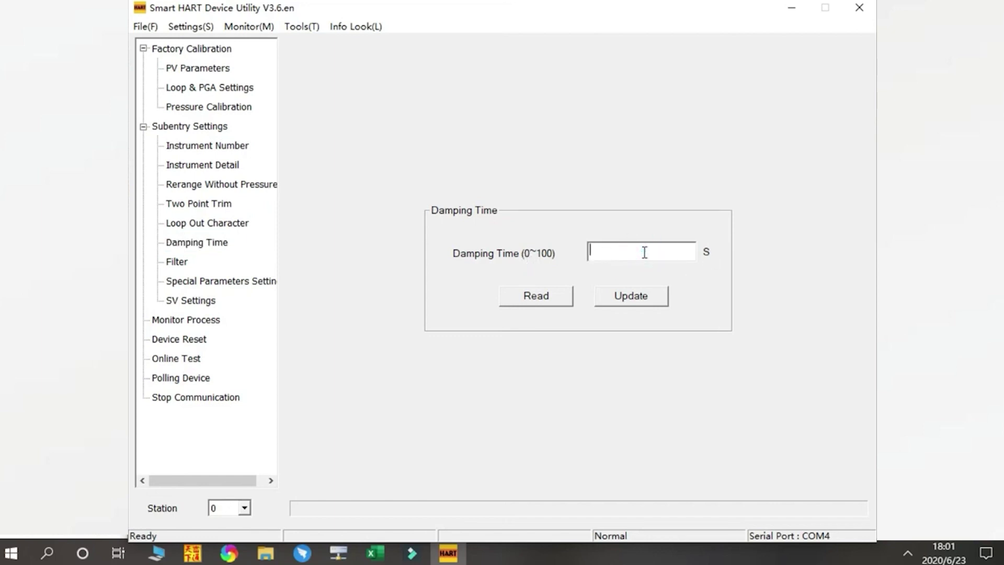
type("5")
left_click(625, 294)
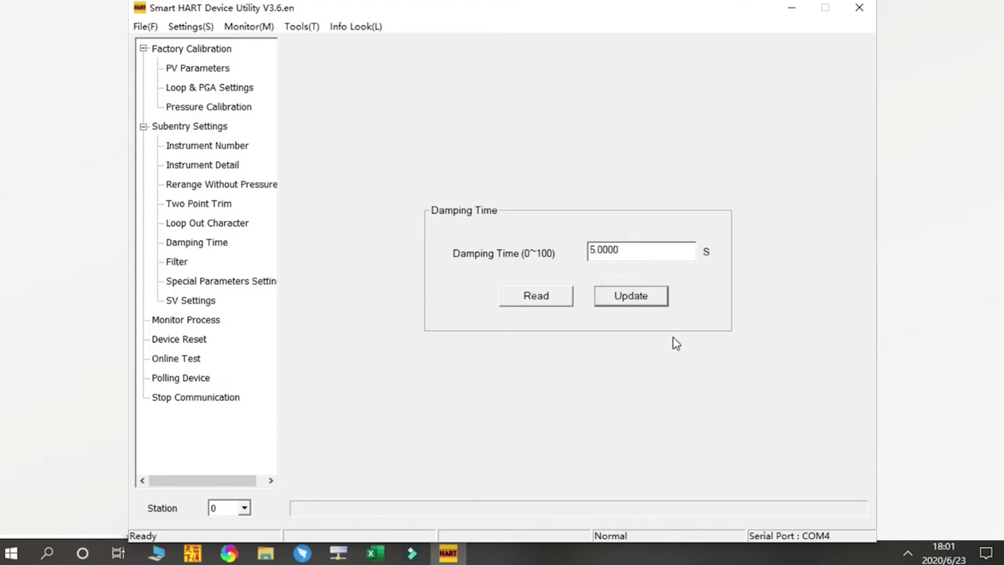
left_click(528, 296)
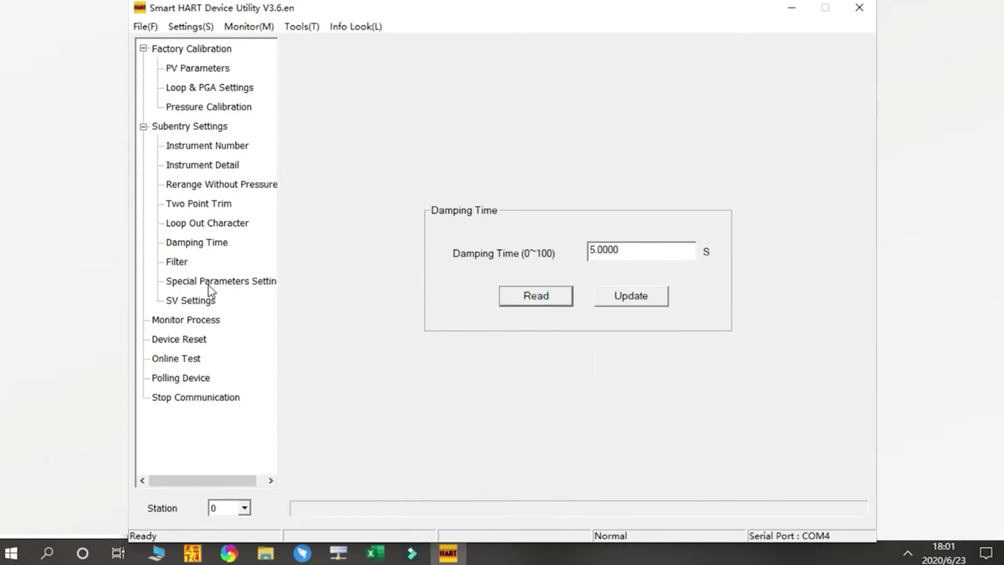
left_click(178, 262)
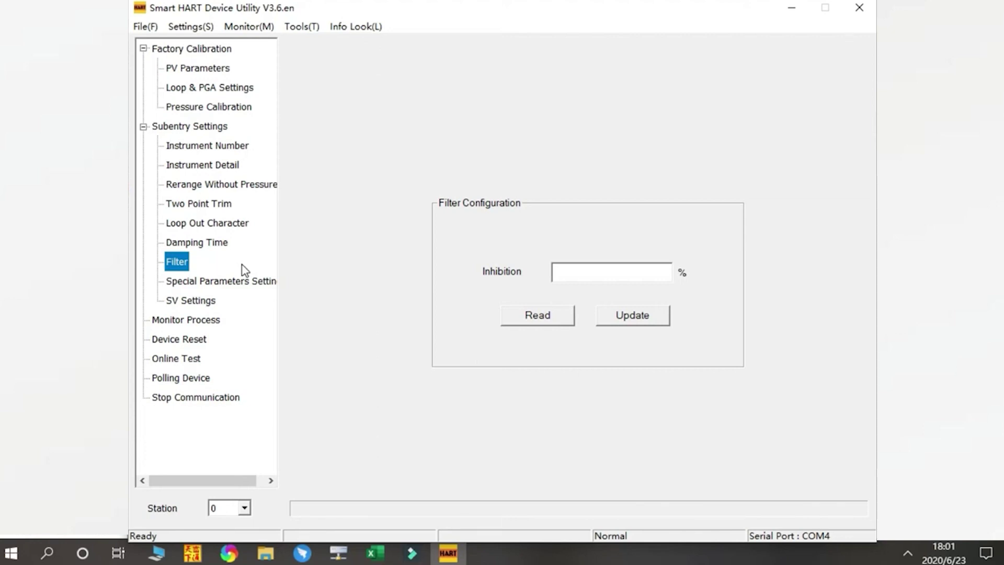
Enter 10 in the filter Inhibition percentage field.
left_click(630, 276)
left_click(630, 276)
type("1")
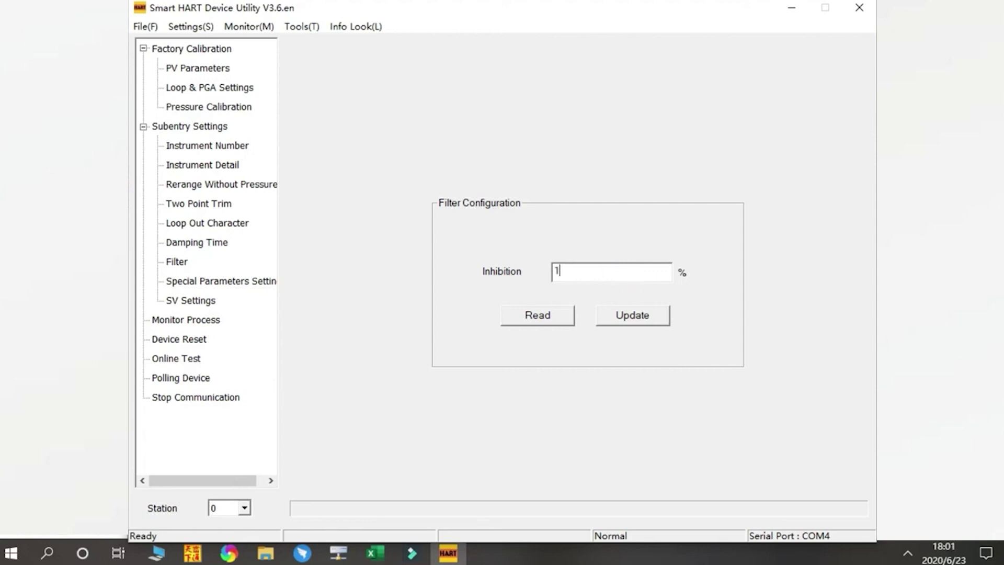
type("0")
left_click(253, 293)
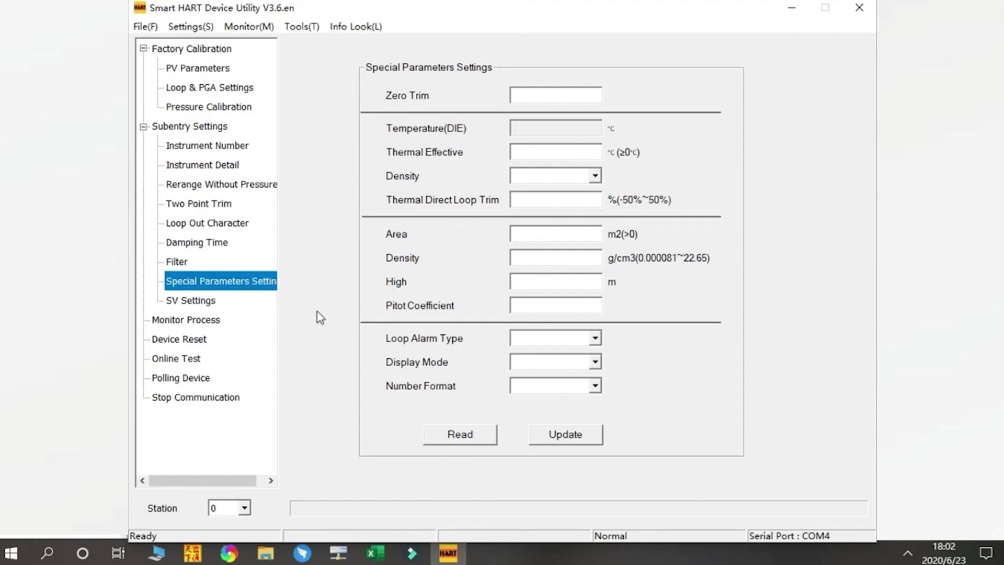
Look over the empty zero trim, density and display fields, then go to SV Settings.
left_click(190, 302)
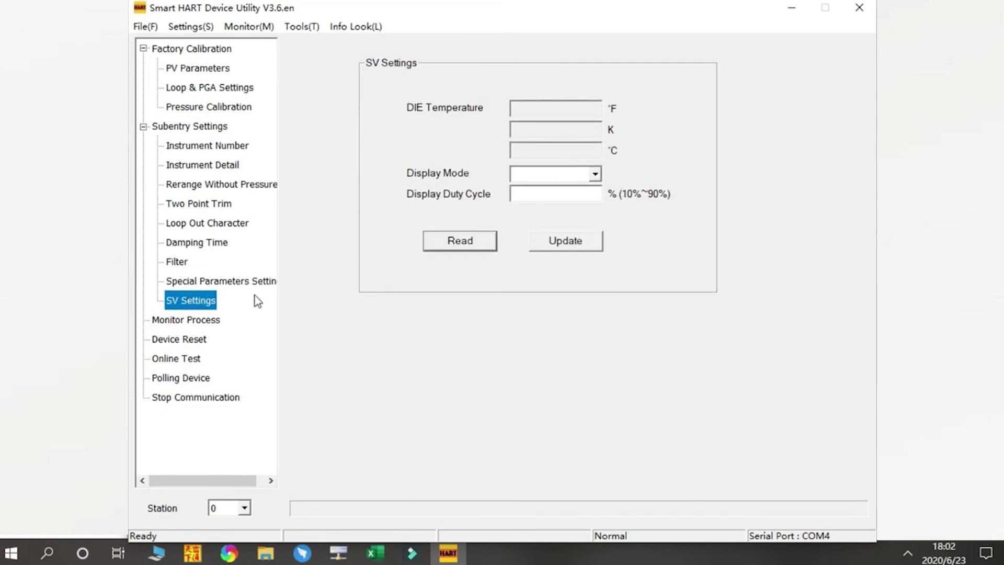
Read the current SV settings from the device and select the duty cycle value 40.
left_click(459, 242)
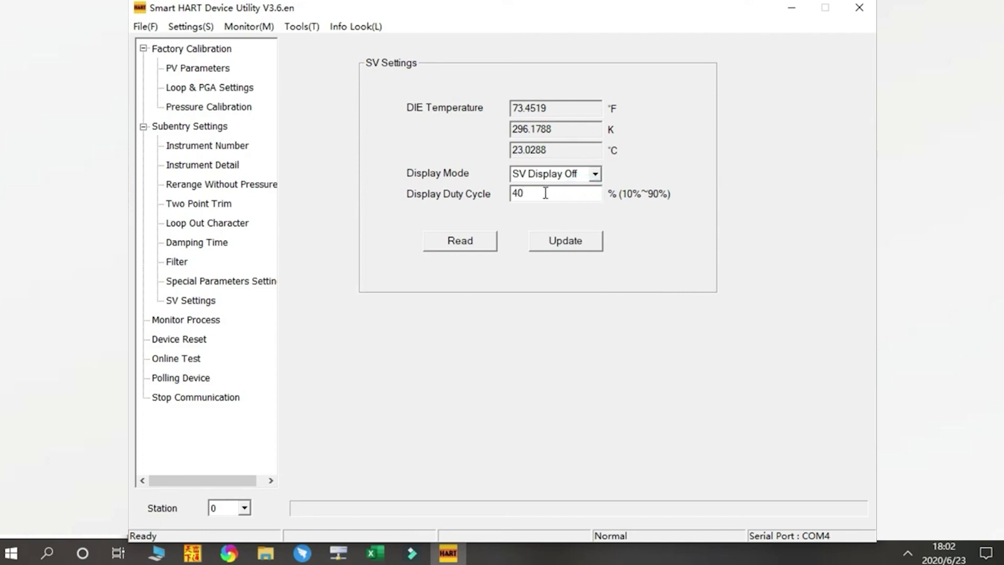
left_click_drag(542, 193, 511, 193)
left_click(529, 194)
Set the SV display mode to SV ON C.
left_click(595, 174)
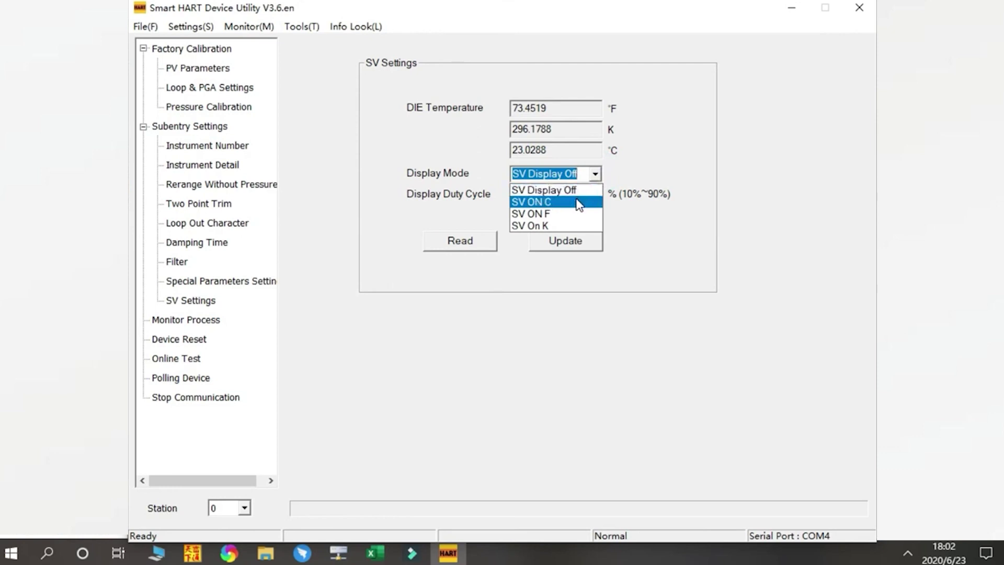
left_click(576, 202)
left_click(595, 175)
left_click(610, 174)
Check that the duty cycle stays at 40, then open the Monitor Process charts.
left_click(539, 194)
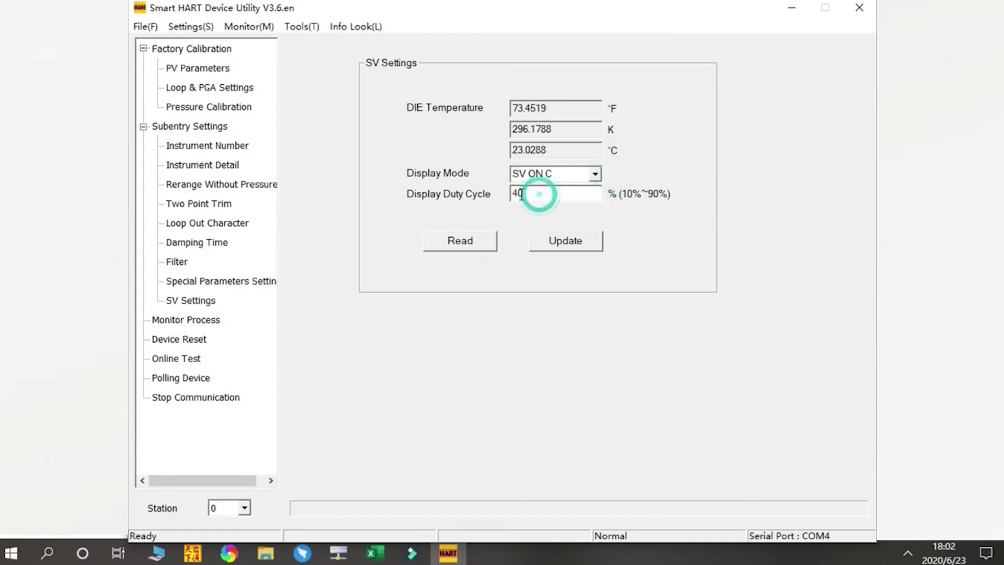
double_click(541, 194)
left_click(547, 195)
double_click(547, 195)
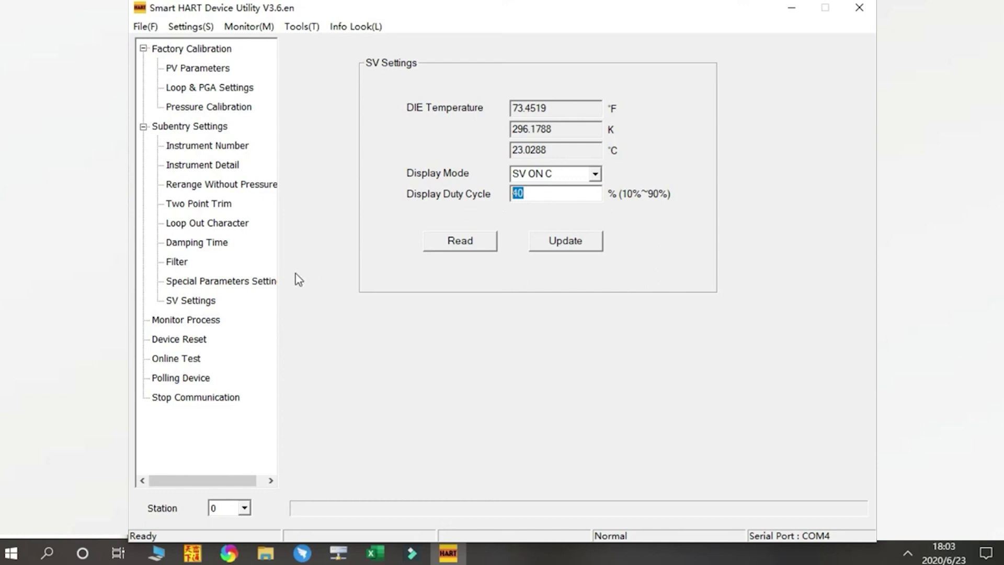
left_click(203, 323)
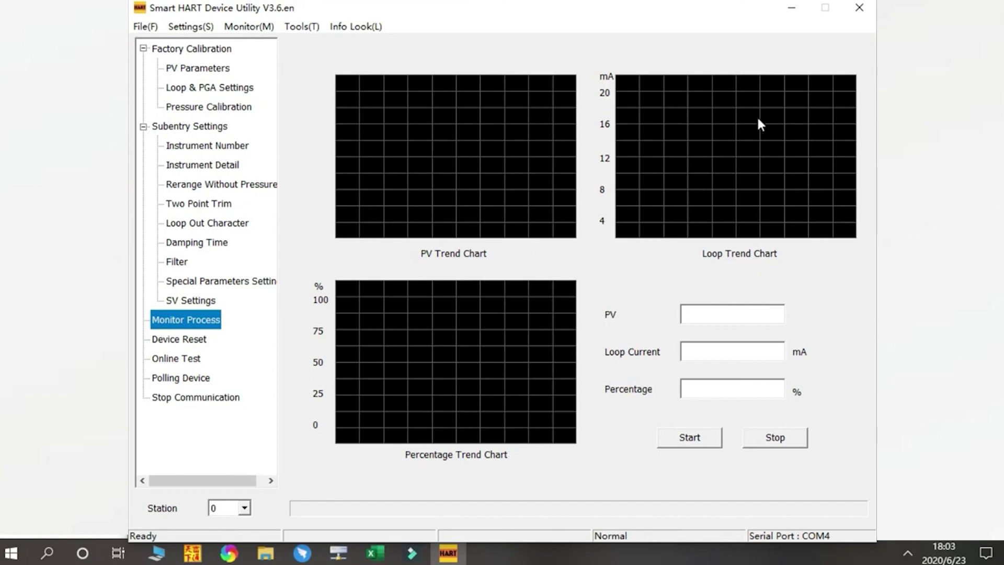
Run live monitoring briefly, with PV near 0 BAR and loop current 3.8000 mA, then stop it.
left_click(690, 442)
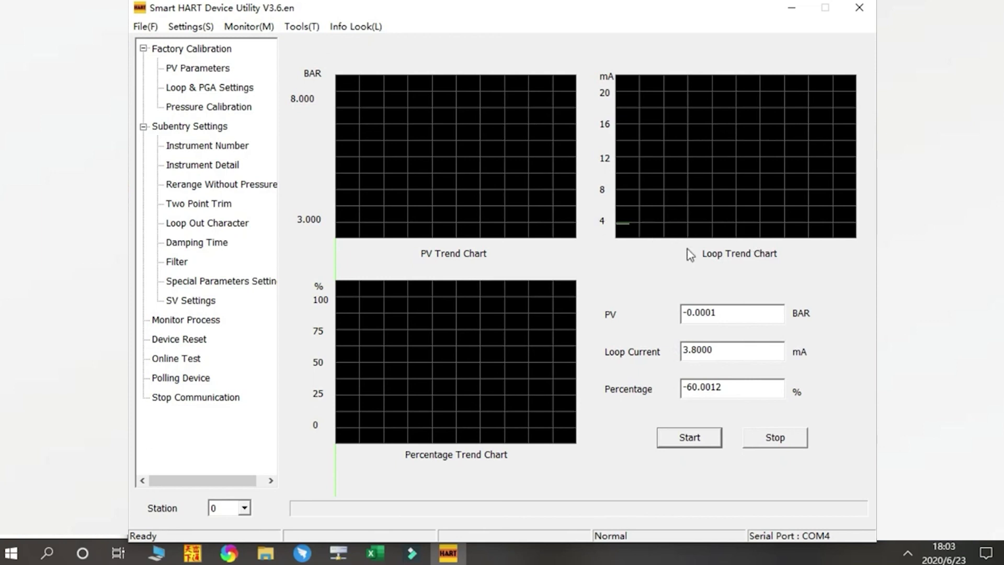
left_click(779, 438)
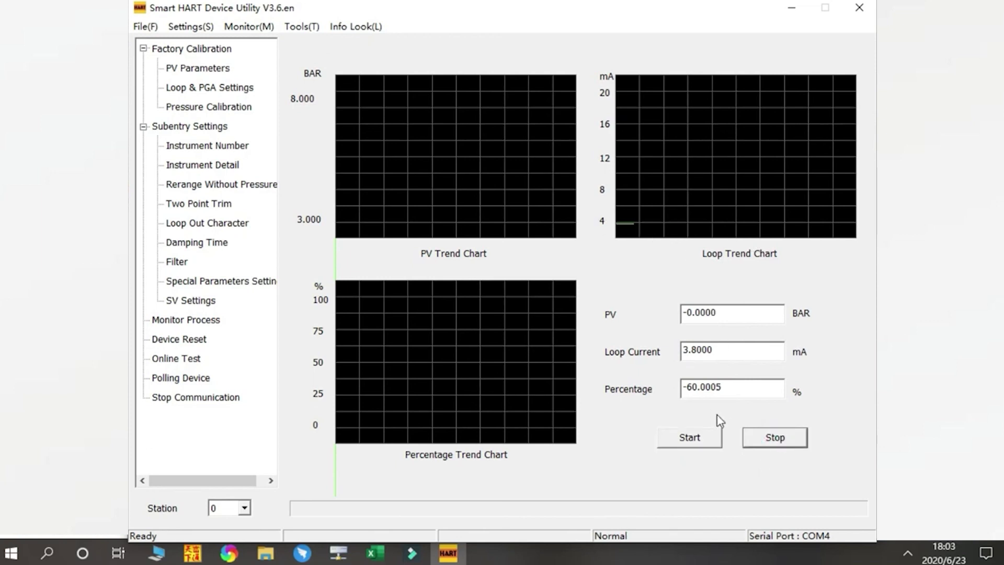
Request a device reset and dismiss its prompt, then run the online test and device polling.
left_click(191, 340)
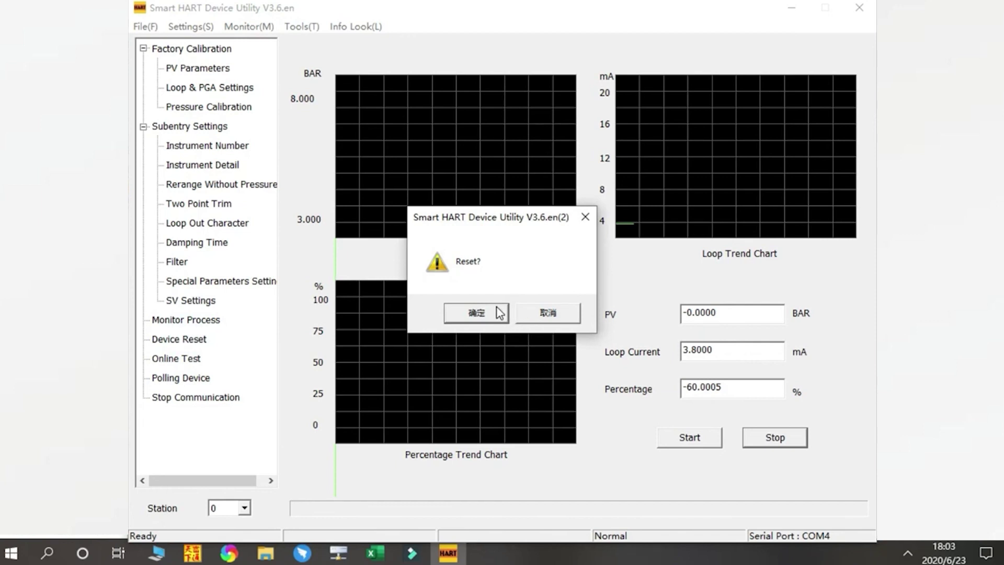
left_click(579, 224)
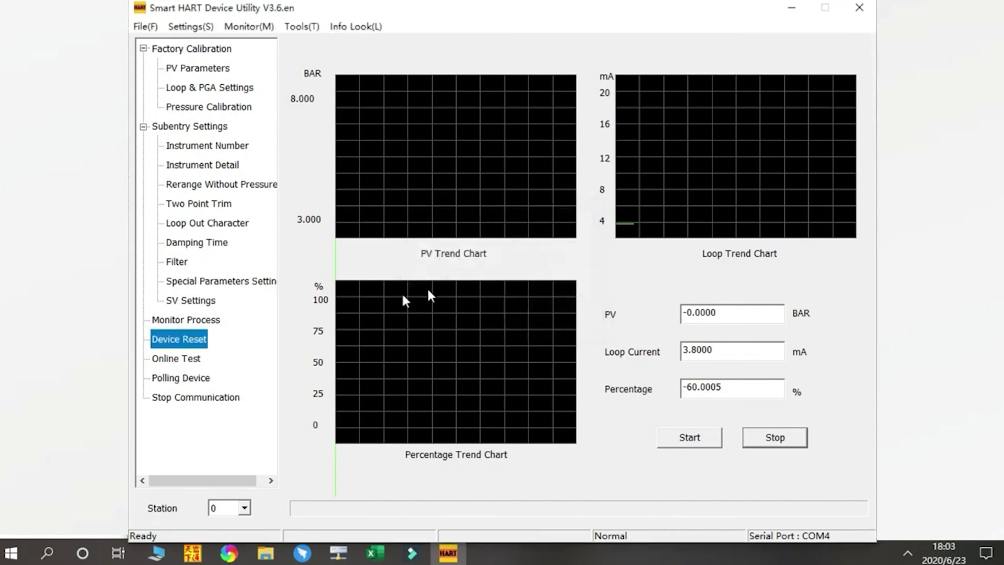
left_click(197, 360)
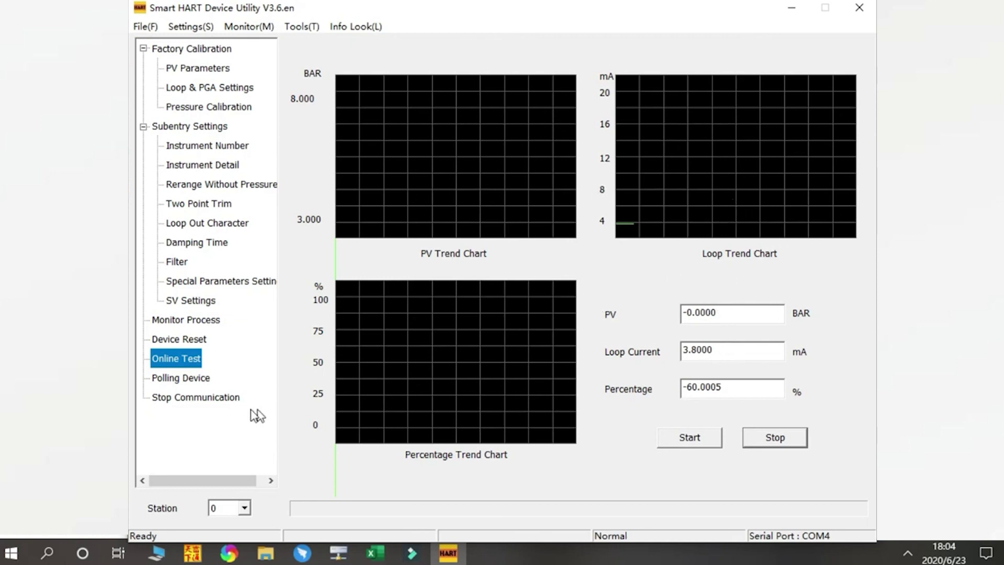
left_click(193, 380)
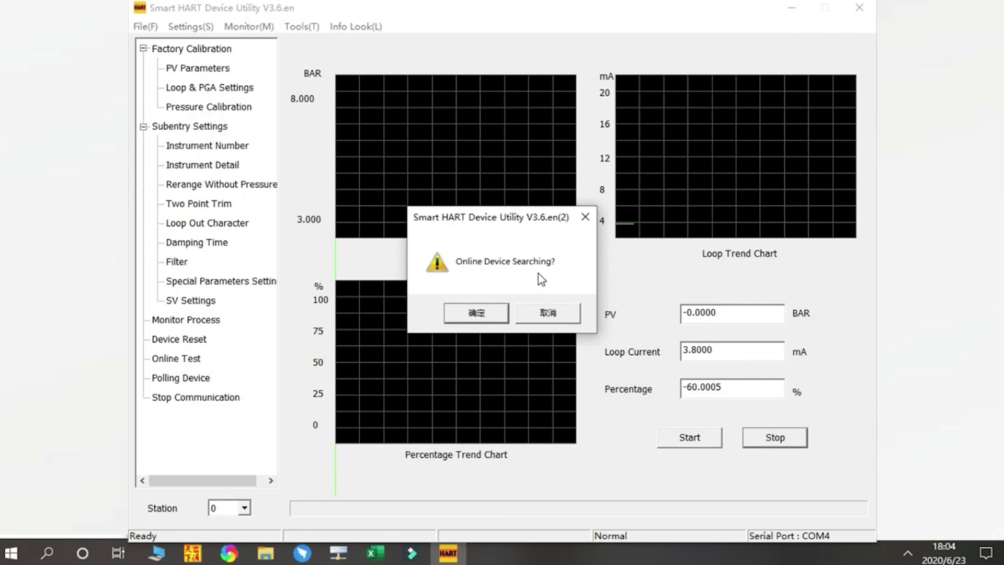
Dismiss the 'Online Device Searching?' prompt and stop communication with the transmitter.
left_click(581, 218)
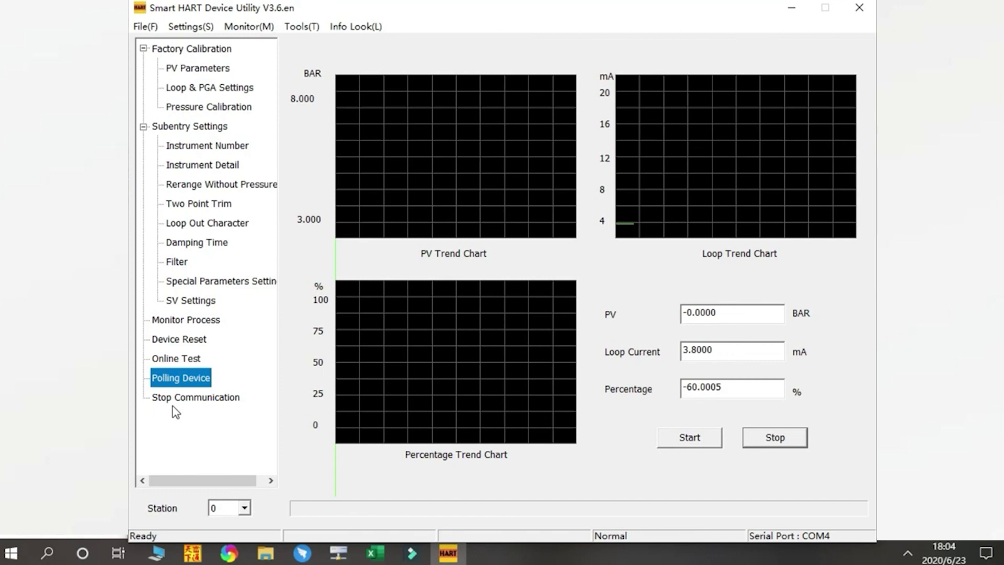
left_click(173, 406)
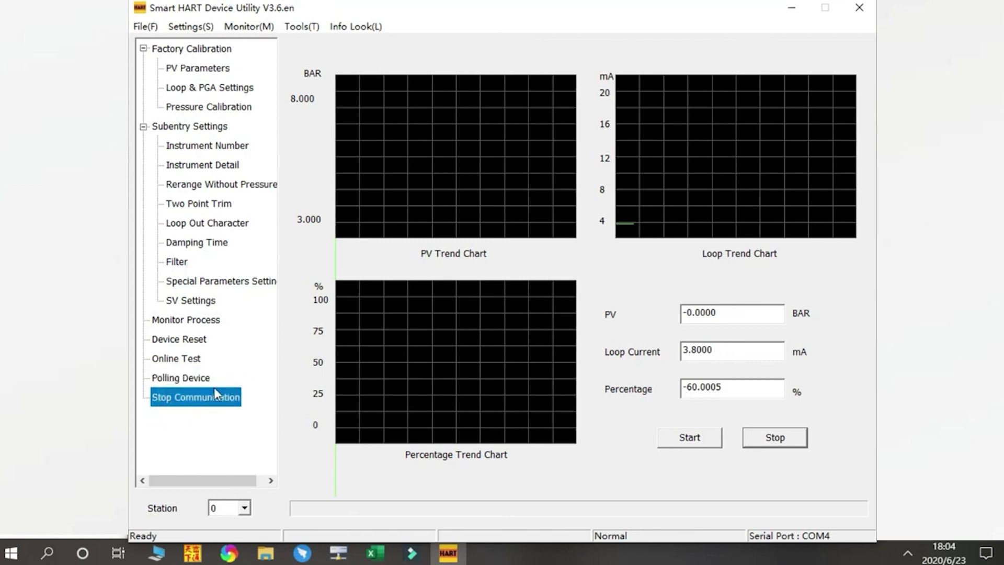